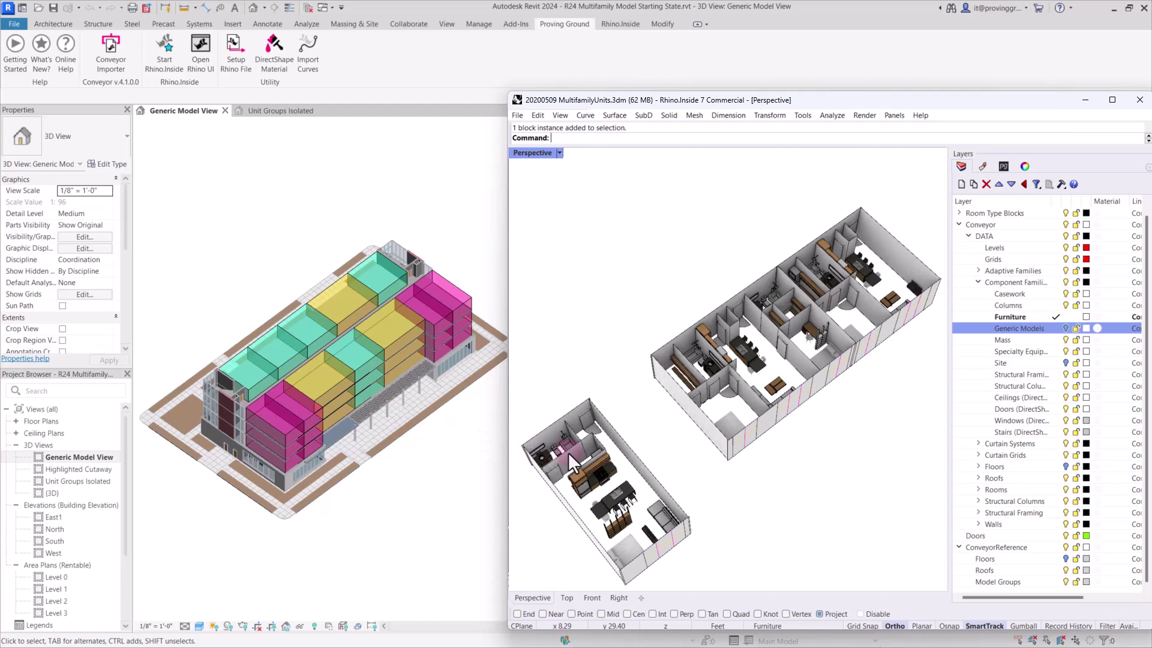
Step: Select the studio block, then the larger unit's walls and furniture block, then clear the selection
{"action": "left_click", "coordinate": [592, 471]}
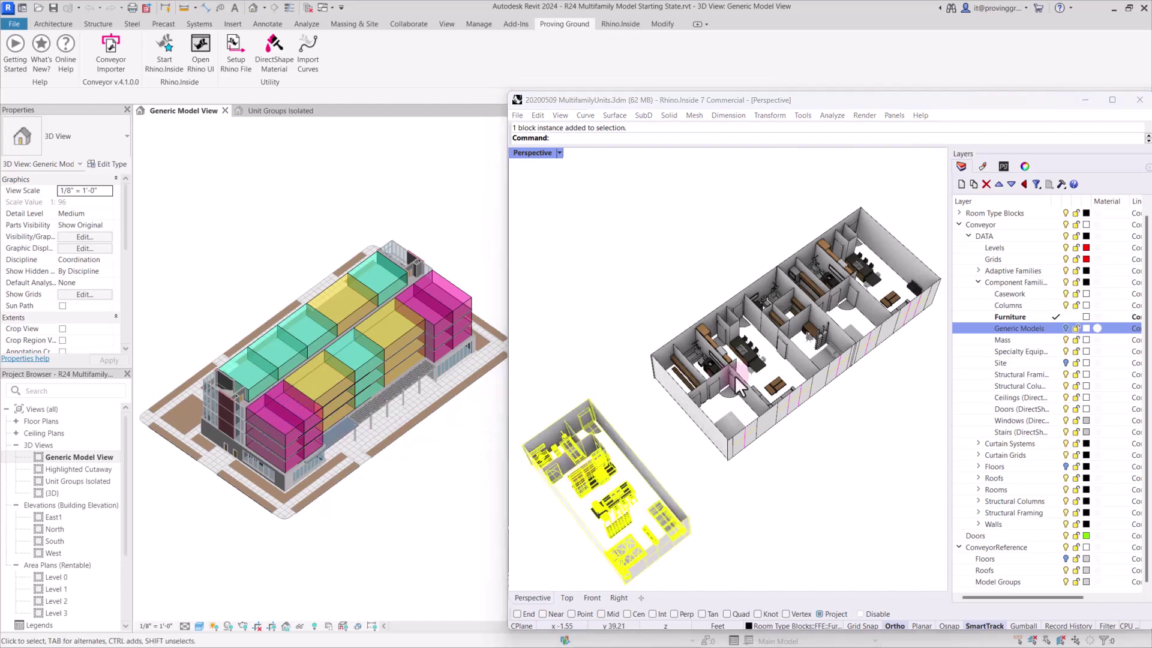
{"action": "left_click", "coordinate": [763, 334]}
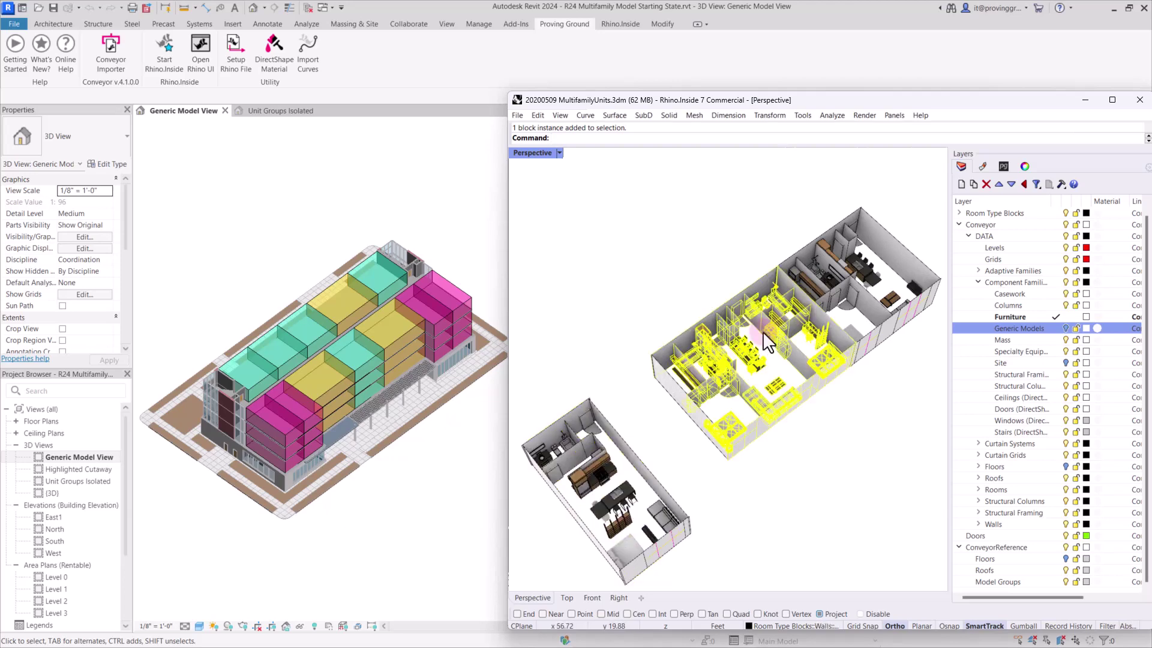
{"action": "left_click", "coordinate": [874, 303]}
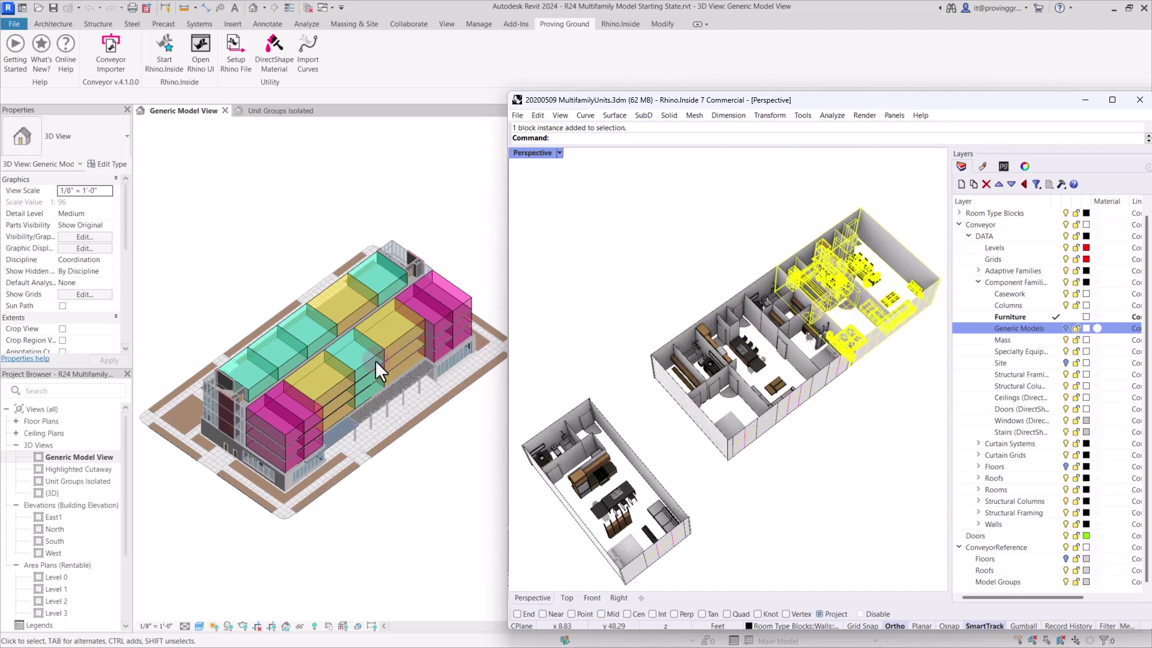
{"action": "left_click", "coordinate": [803, 437]}
Step: Show the Generic Models coloured masses over both strips and compare with Revit's Unit Groups Isolated view
{"action": "left_click", "coordinate": [1066, 329]}
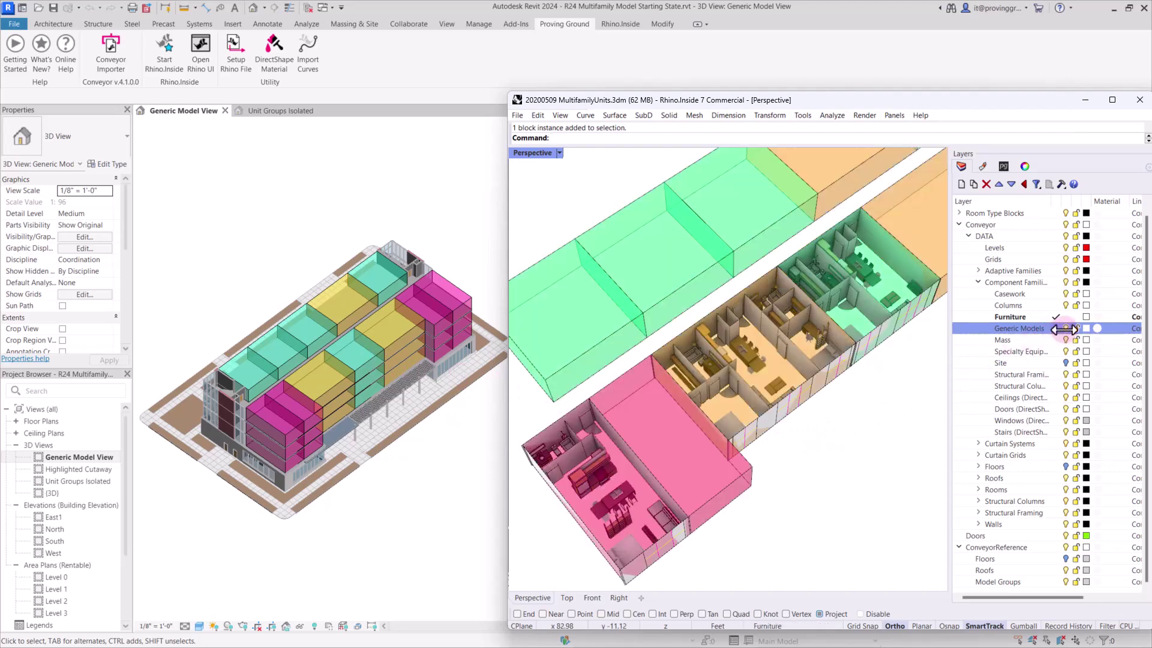
{"action": "key", "text": "ctrl+shift+e"}
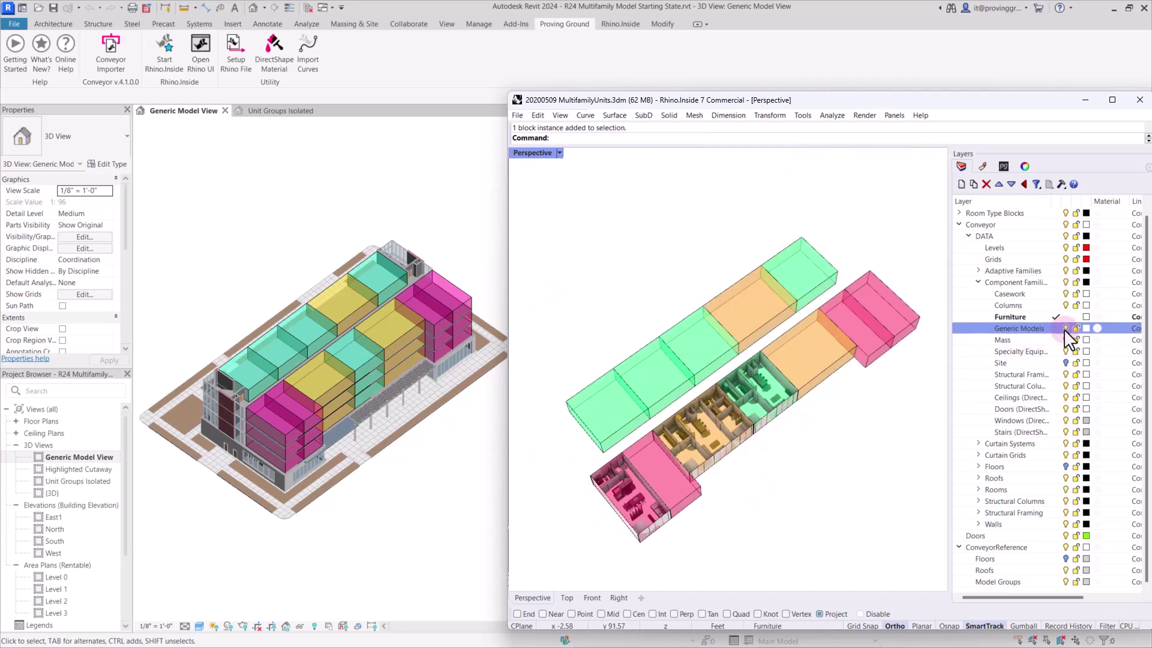
{"action": "left_click", "coordinate": [284, 112]}
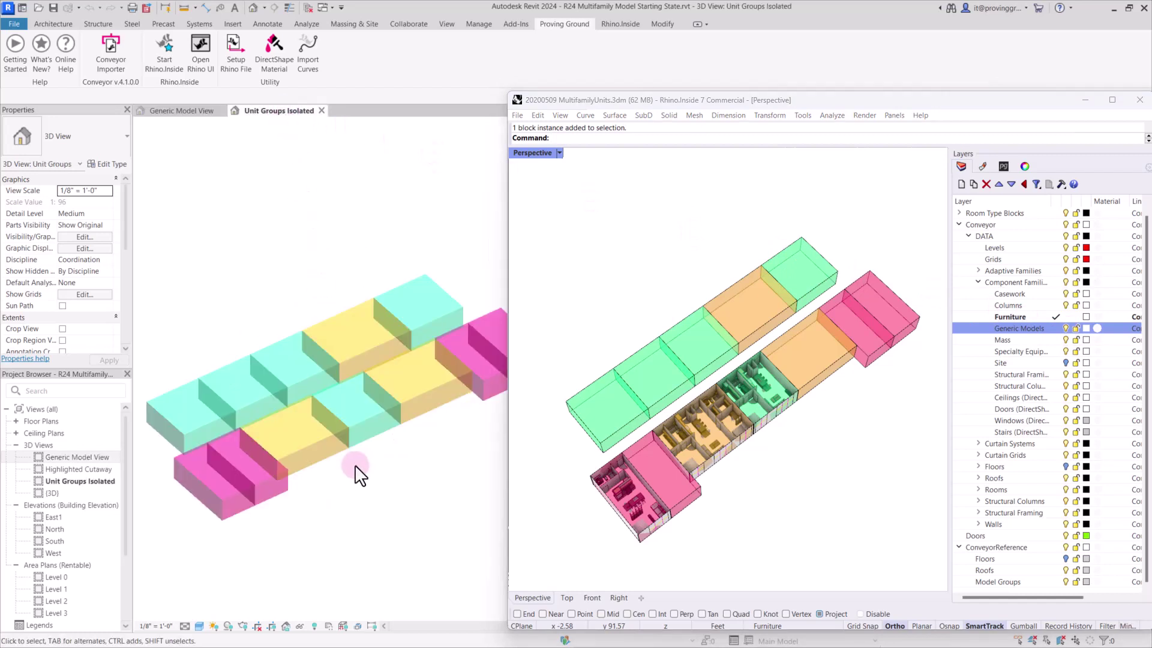
{"action": "scroll", "coordinate": [356, 468], "scroll_direction": "down", "scroll_amount": 2}
{"action": "middle_click_drag", "start_coordinate": [355, 465], "coordinate": [381, 402], "text": "shift"}
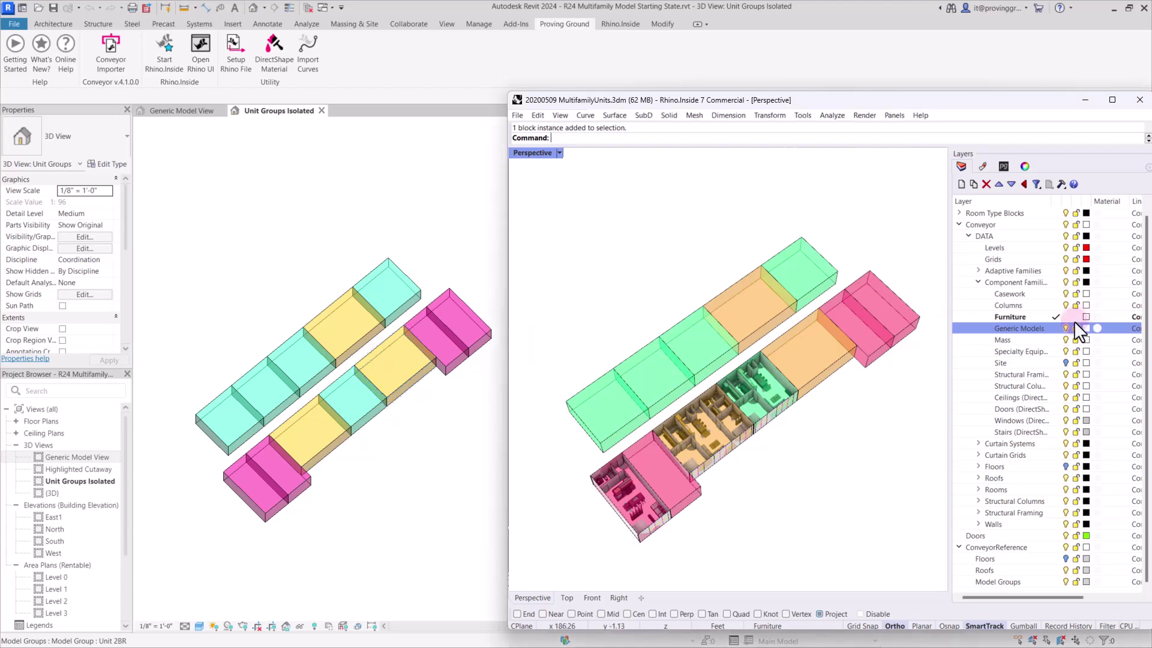
Step: Hide the Generic Models masses, zoom in on both units, widen the Rhino window and select the studio block
{"action": "left_click", "coordinate": [1065, 328]}
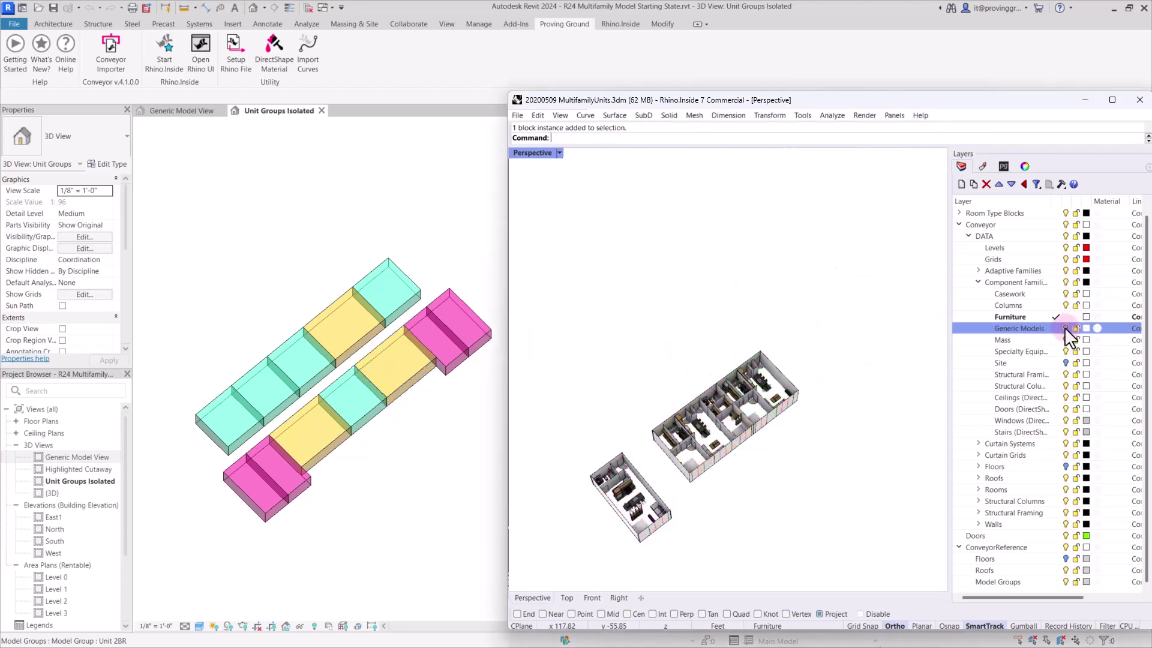
{"action": "right_click_drag", "start_coordinate": [944, 336], "coordinate": [931, 343]}
{"action": "scroll", "coordinate": [535, 360], "scroll_direction": "up", "scroll_amount": 3}
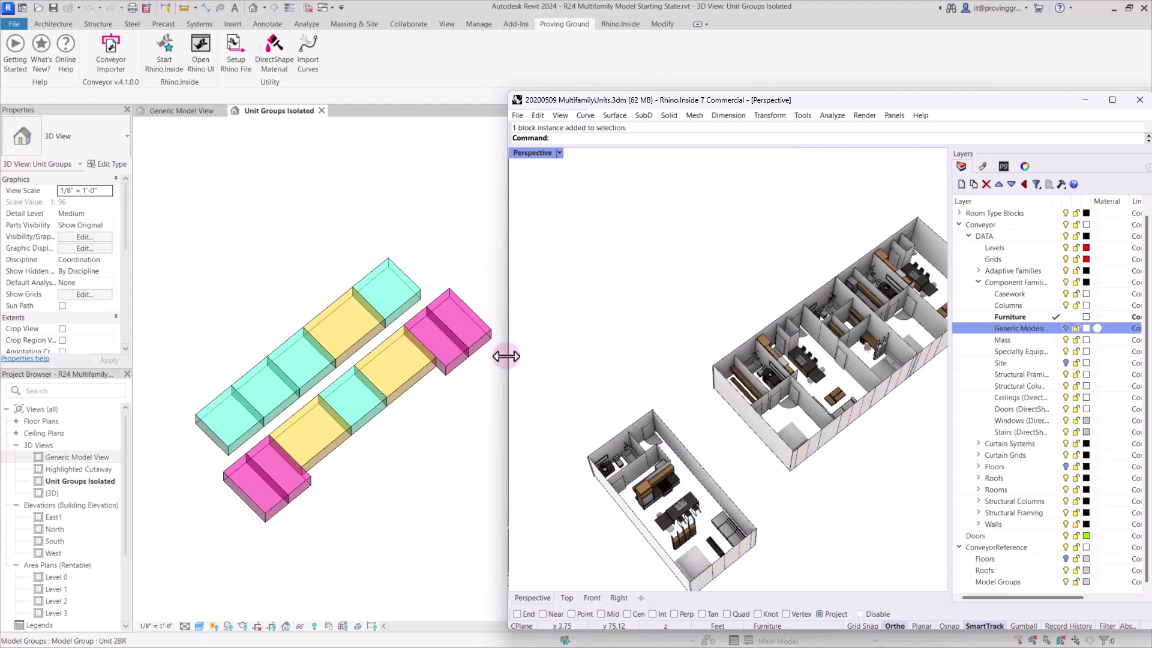
{"action": "left_click_drag", "start_coordinate": [484, 357], "coordinate": [117, 359]}
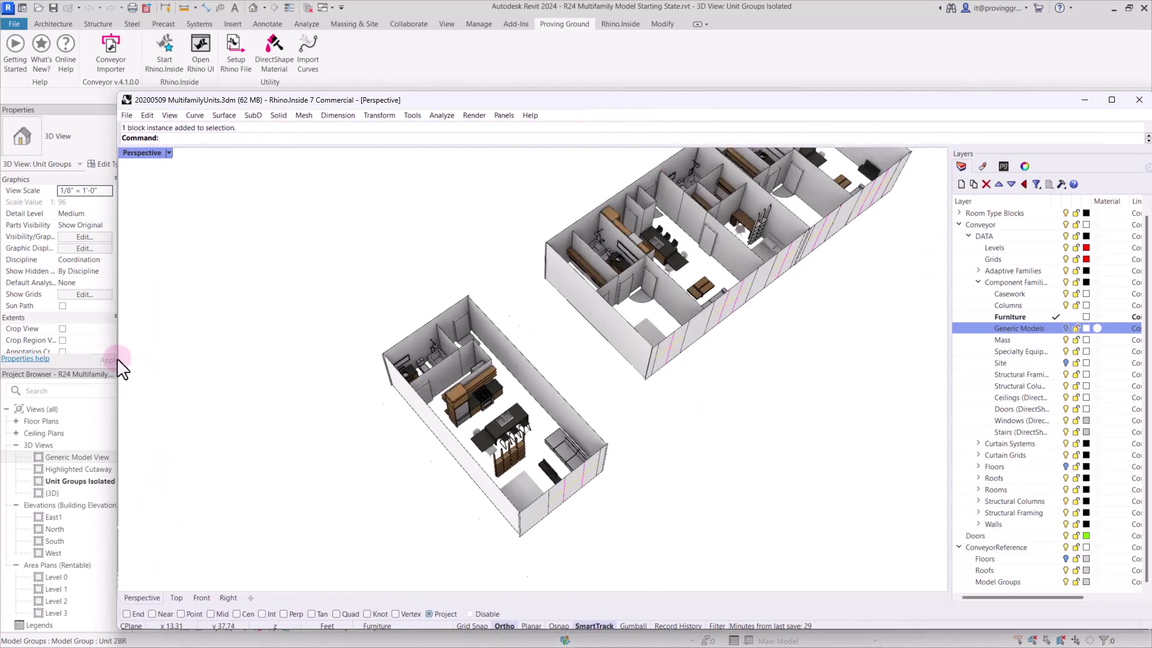
{"action": "left_click", "coordinate": [574, 369]}
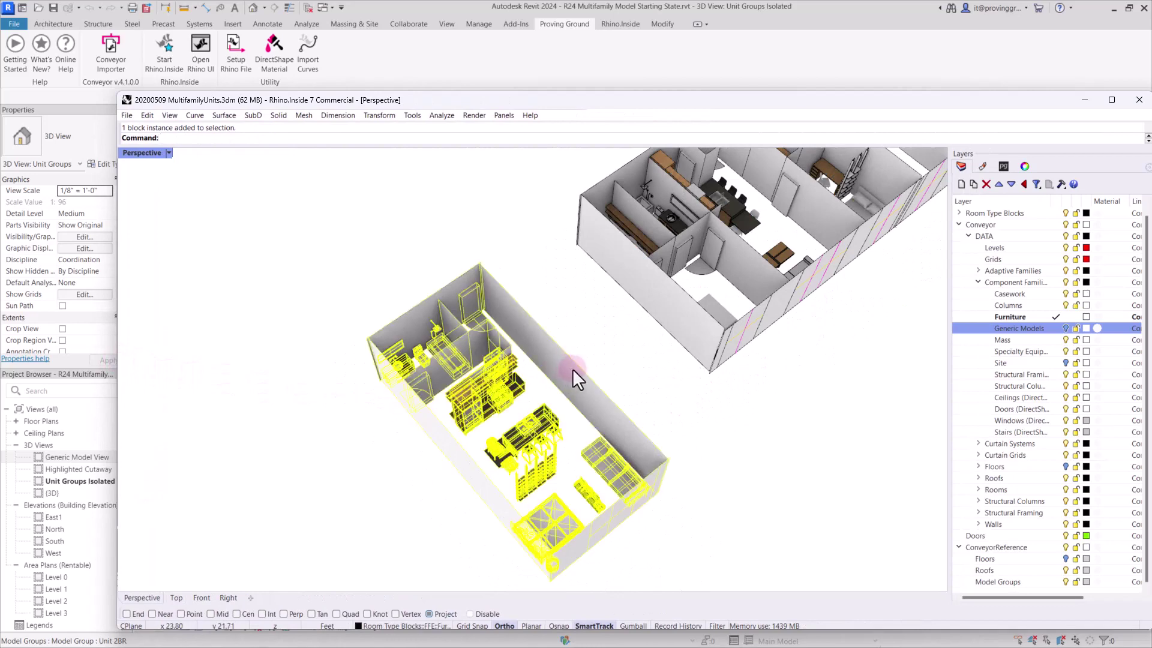
Step: Edit the Unit Studio block and pick its Bar Stool and Toilet parts, then the whole block
{"action": "double_click", "coordinate": [573, 369]}
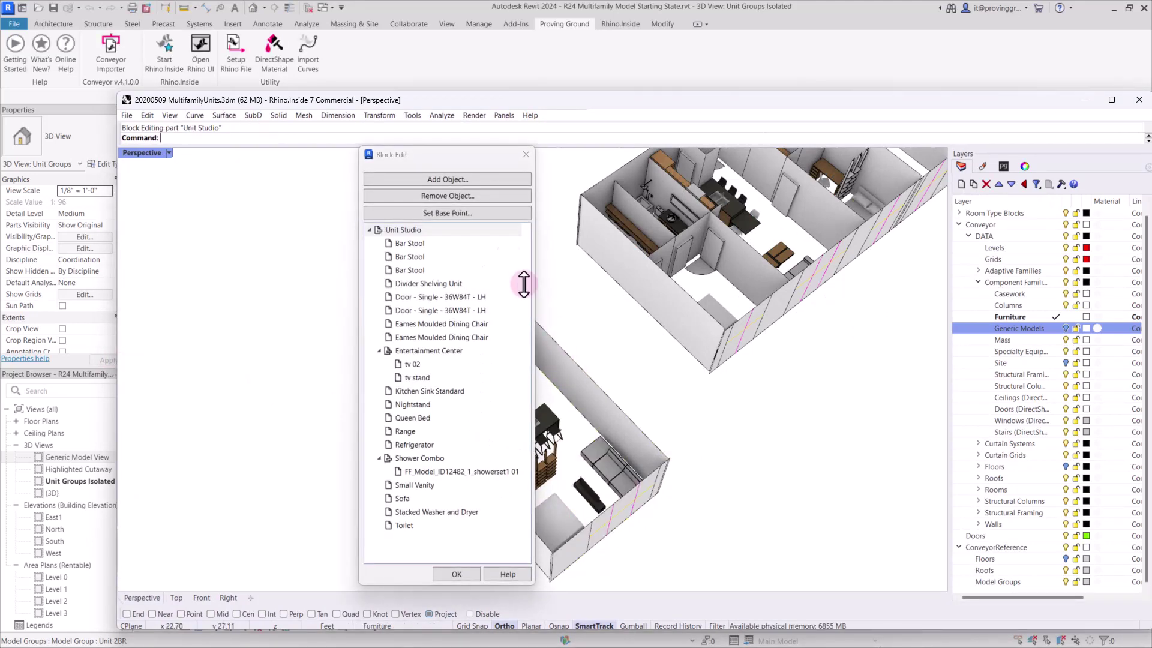
{"action": "left_click_drag", "start_coordinate": [410, 148], "coordinate": [258, 156]}
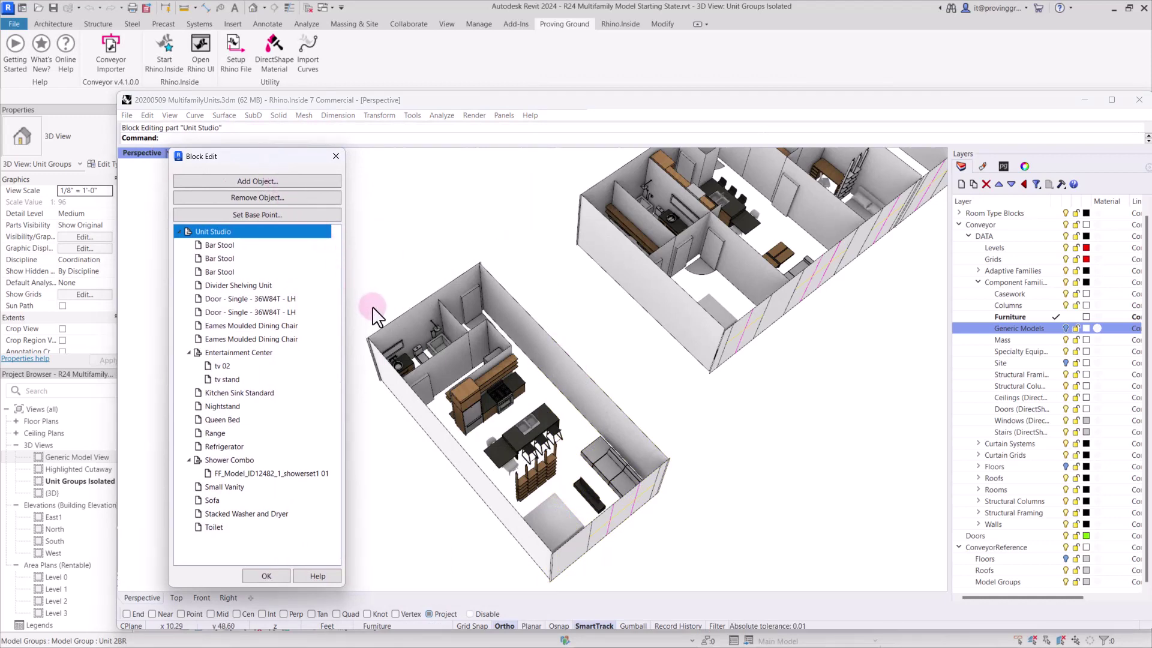
{"action": "left_click", "coordinate": [222, 245]}
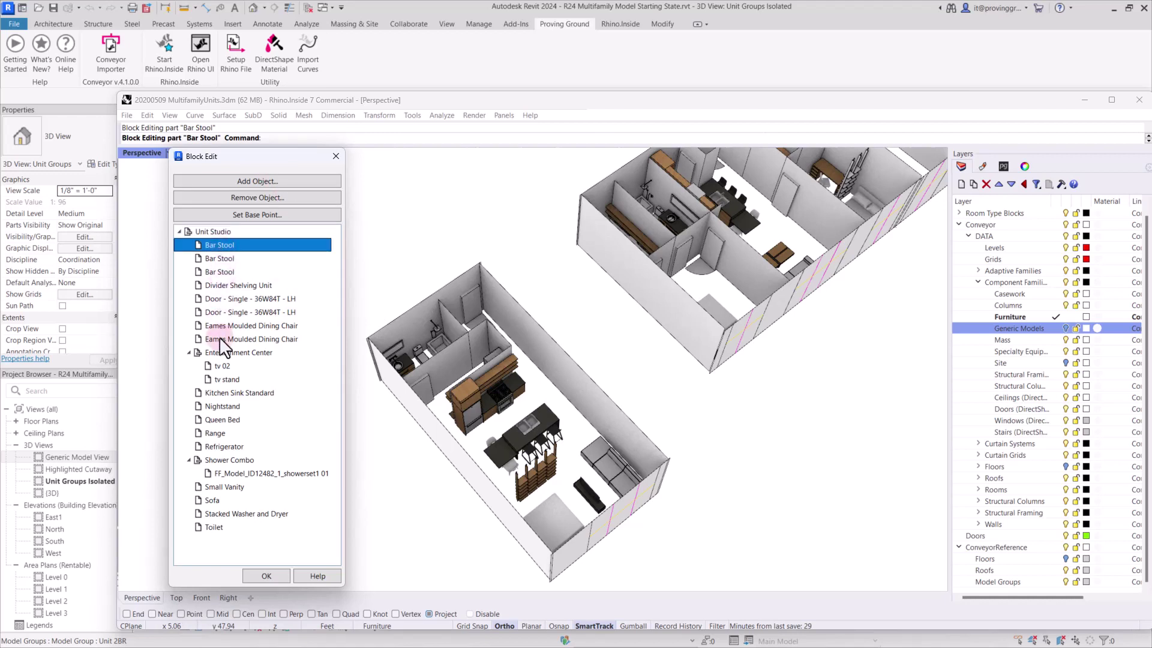
{"action": "left_click", "coordinate": [214, 529]}
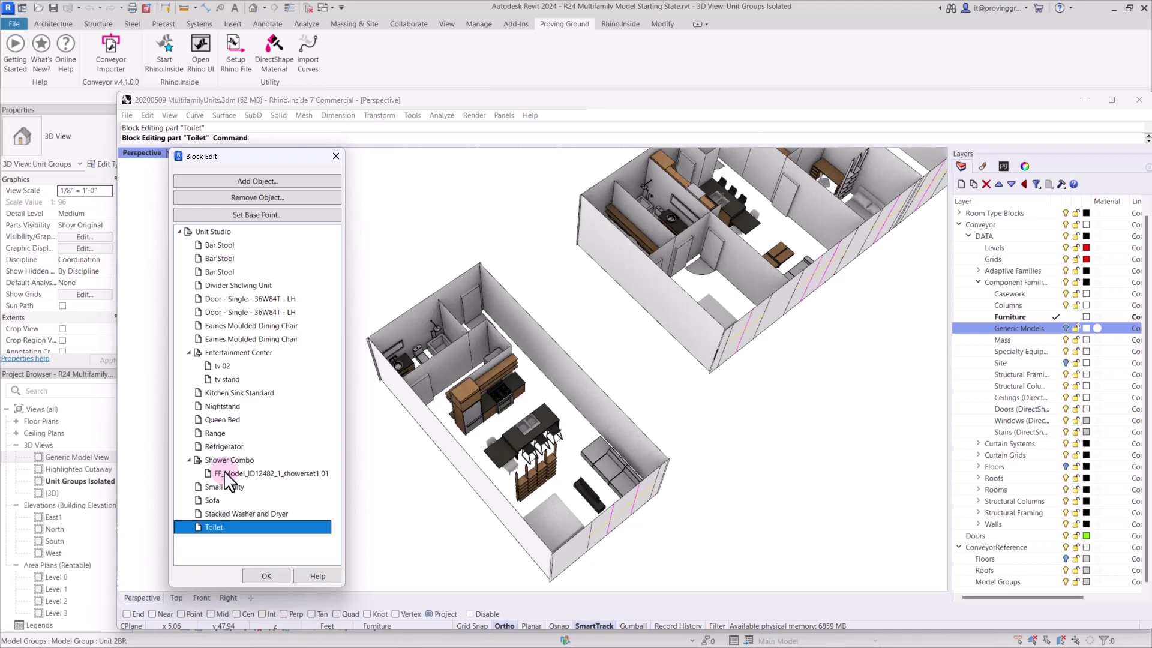
{"action": "scroll", "coordinate": [463, 415], "scroll_direction": "up", "scroll_amount": 4}
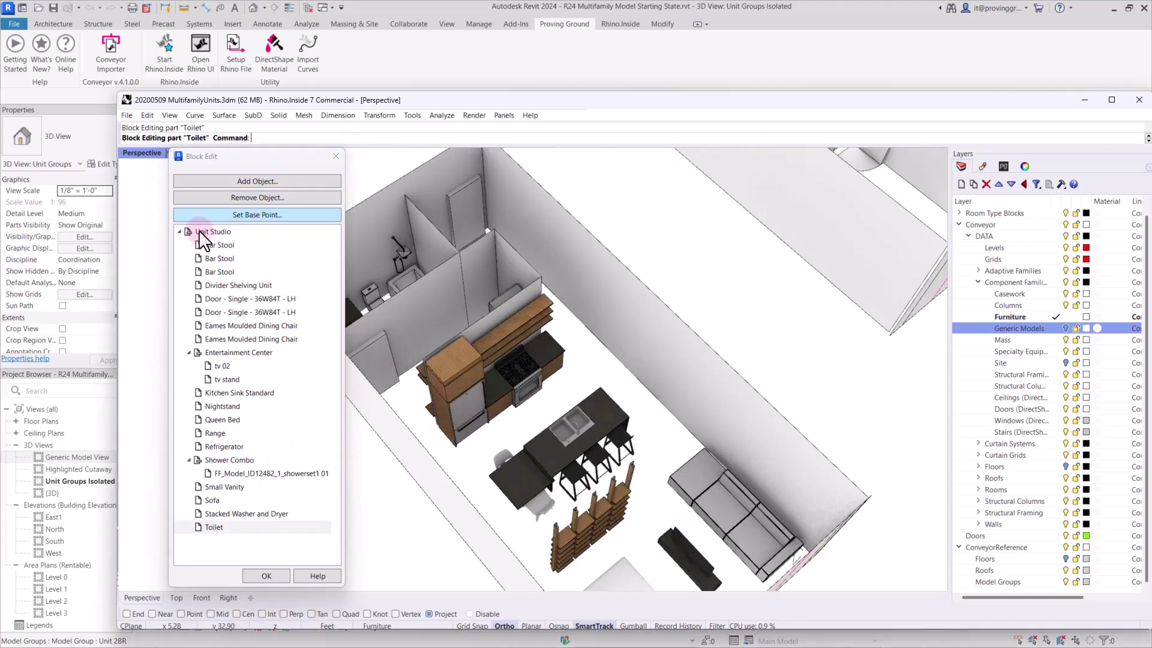
{"action": "left_click", "coordinate": [199, 232]}
{"action": "scroll", "coordinate": [443, 394], "scroll_direction": "up", "scroll_amount": 5}
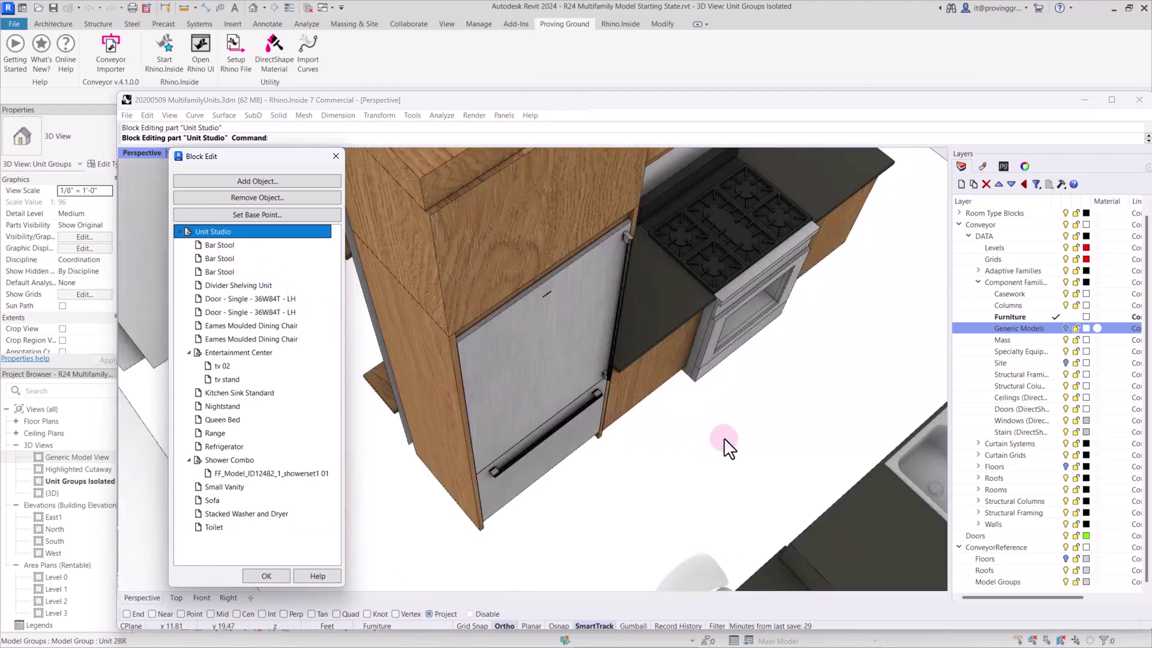
{"action": "middle_click", "coordinate": [731, 451]}
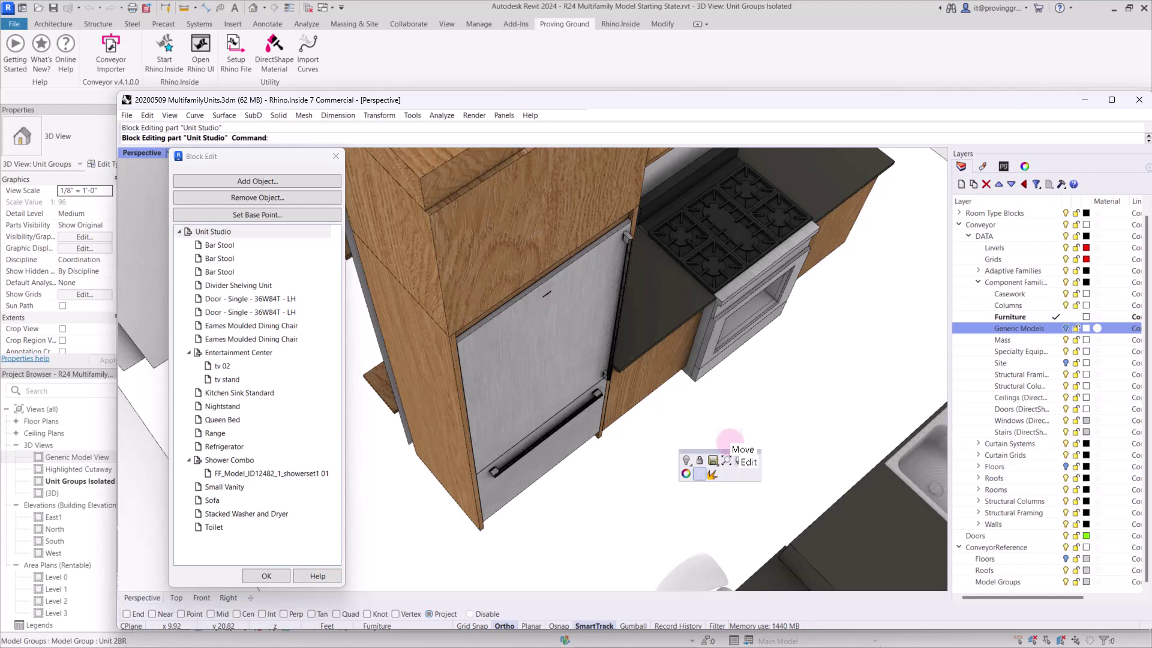
{"action": "right_click_drag", "start_coordinate": [735, 418], "coordinate": [690, 394]}
{"action": "scroll", "coordinate": [723, 408], "scroll_direction": "down", "scroll_amount": 5}
{"action": "scroll", "coordinate": [702, 413], "scroll_direction": "up", "scroll_amount": 3}
{"action": "scroll", "coordinate": [714, 423], "scroll_direction": "down", "scroll_amount": 3}
{"action": "scroll", "coordinate": [692, 427], "scroll_direction": "down", "scroll_amount": 3}
{"action": "scroll", "coordinate": [531, 406], "scroll_direction": "up", "scroll_amount": 5}
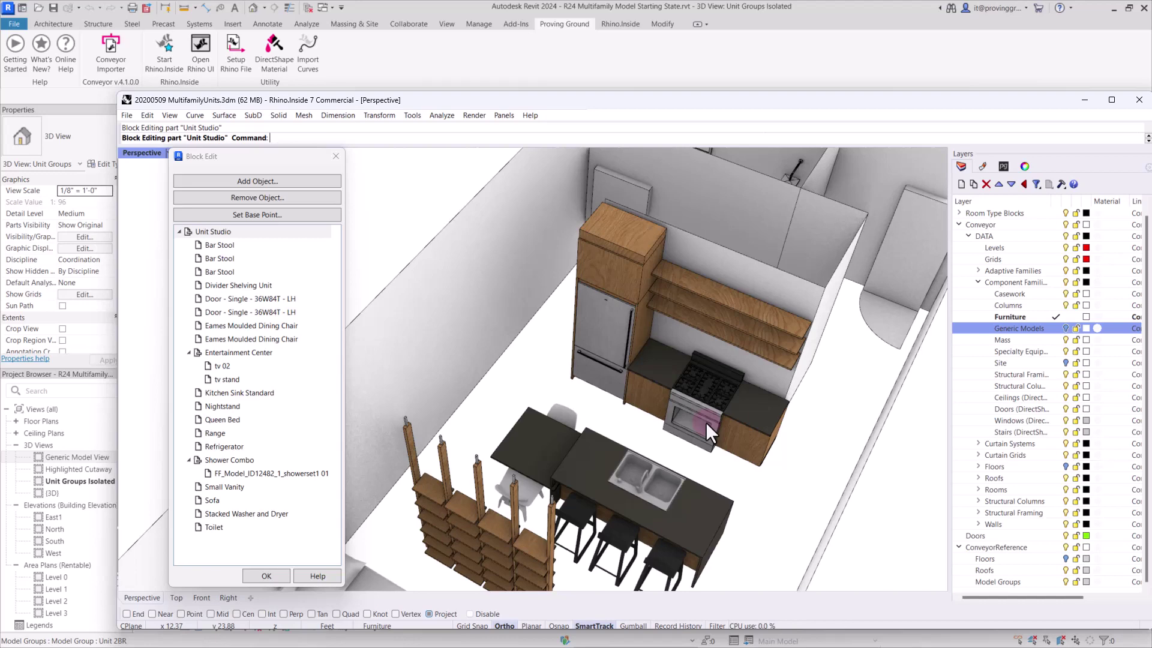
{"action": "scroll", "coordinate": [739, 455], "scroll_direction": "down", "scroll_amount": 3}
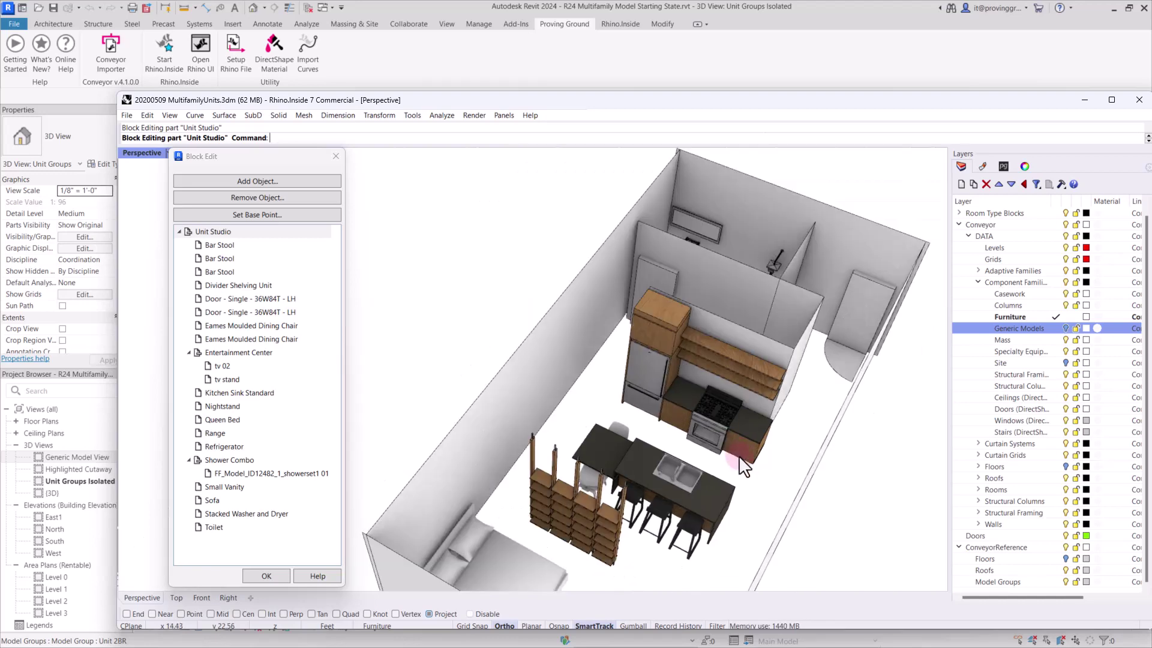
{"action": "left_click", "coordinate": [739, 332]}
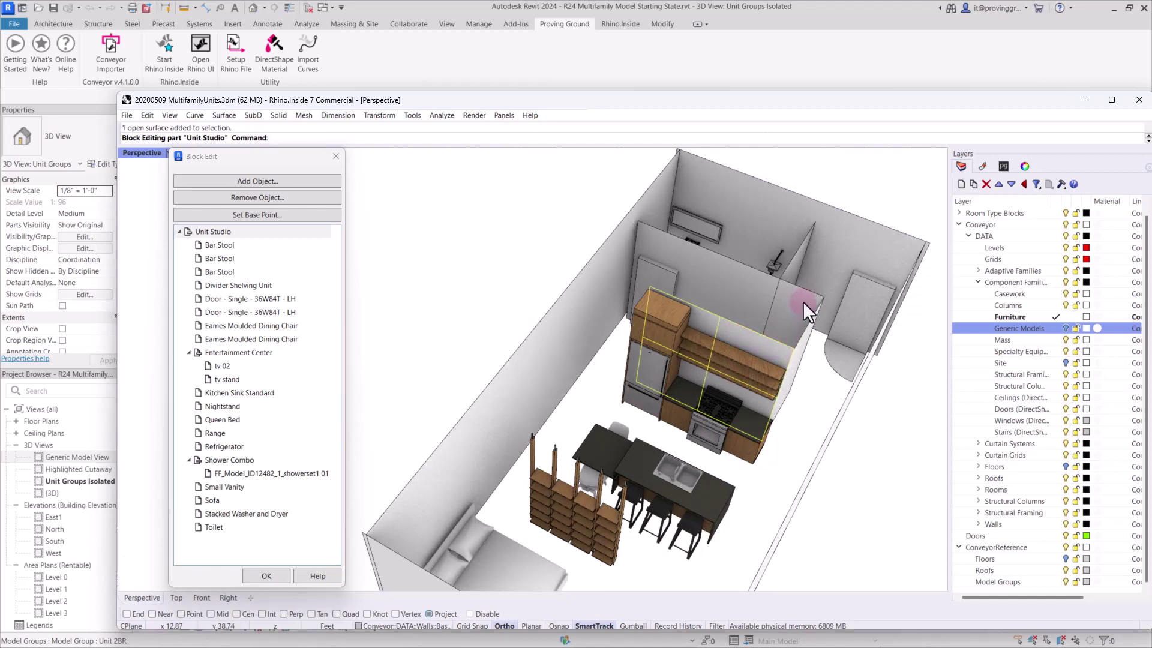
{"action": "left_click", "coordinate": [750, 280]}
{"action": "left_click", "coordinate": [791, 259]}
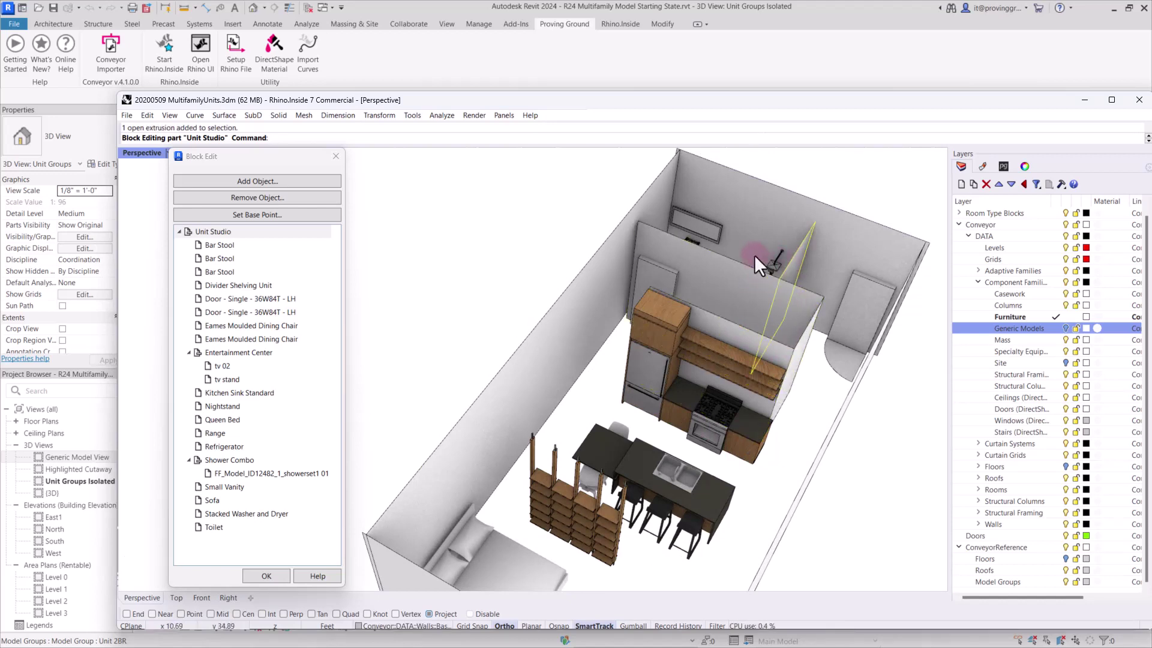
{"action": "scroll", "coordinate": [711, 250], "scroll_direction": "down", "scroll_amount": 2}
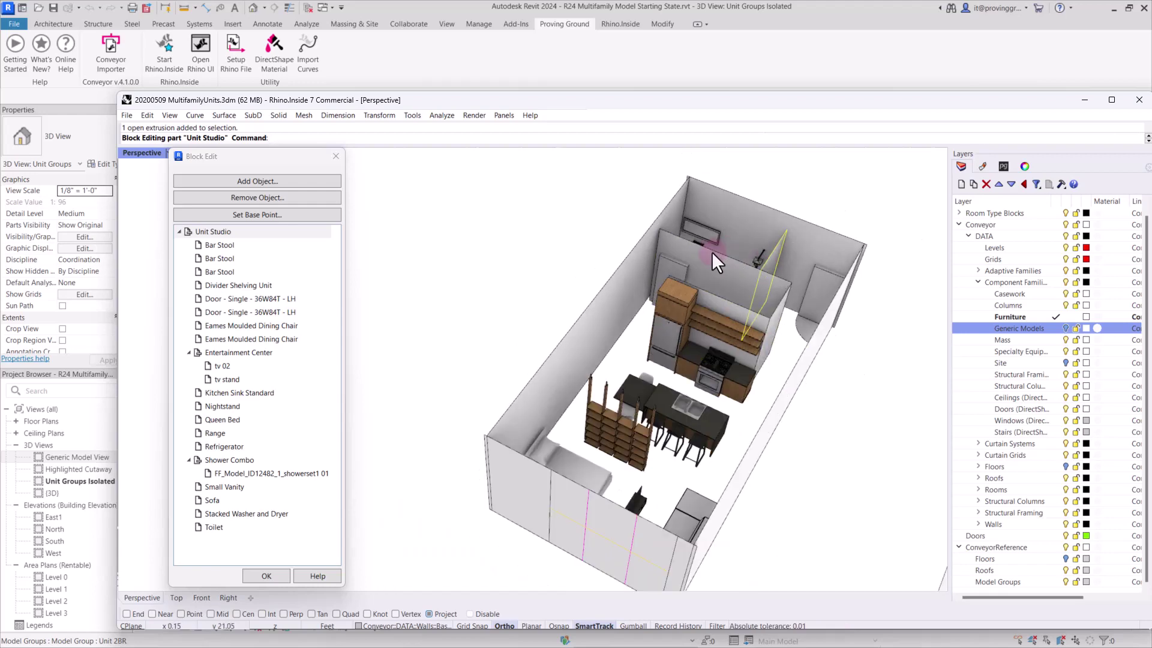
{"action": "left_click", "coordinate": [491, 362]}
{"action": "middle_click", "coordinate": [467, 322]}
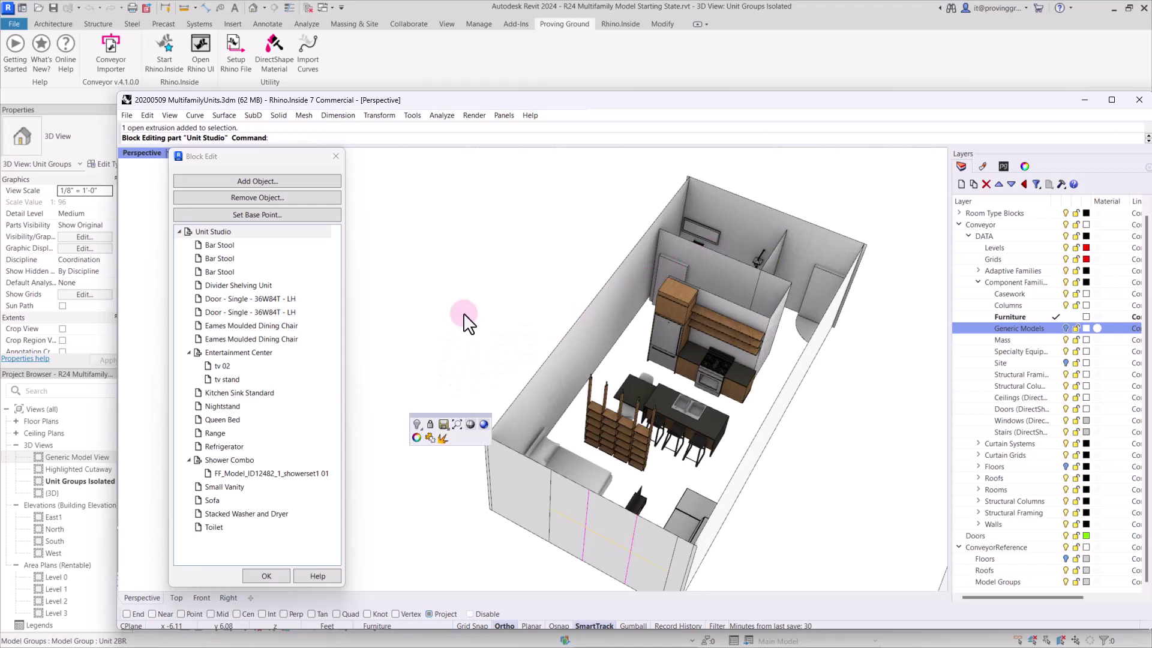
{"action": "right_click_drag", "start_coordinate": [478, 347], "coordinate": [620, 408]}
{"action": "scroll", "coordinate": [532, 394], "scroll_direction": "down", "scroll_amount": 3}
{"action": "left_click", "coordinate": [591, 417]}
{"action": "scroll", "coordinate": [609, 408], "scroll_direction": "up", "scroll_amount": 5}
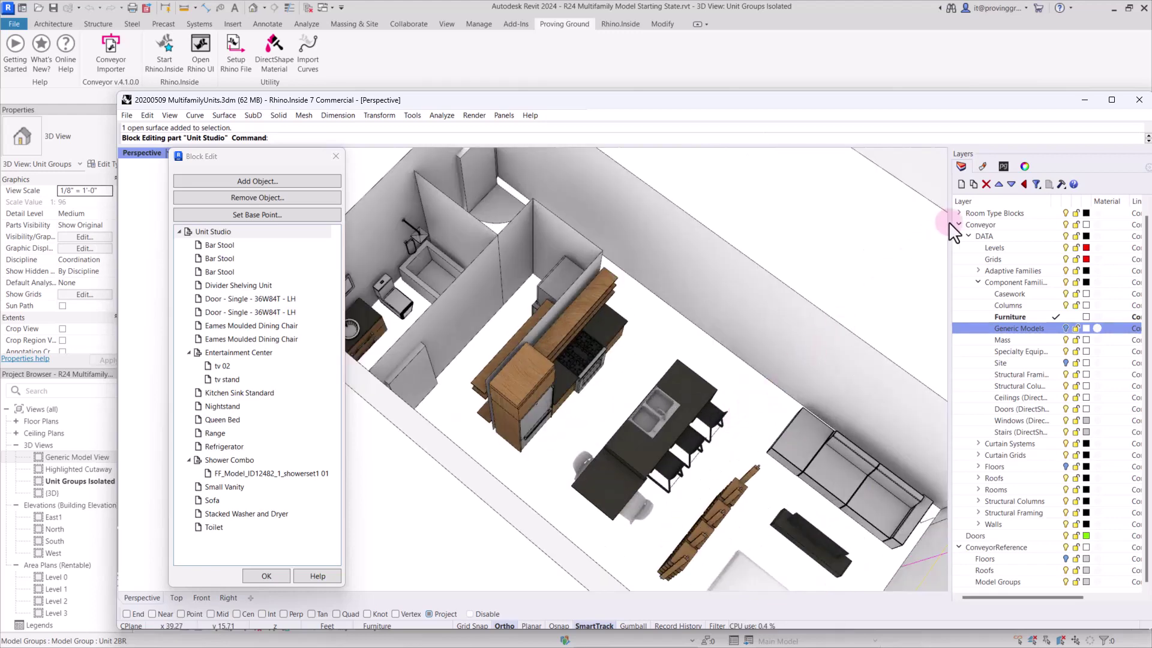
Step: Show the file's materials list, then view the studio kitchen and select a shelf
{"action": "left_click", "coordinate": [1004, 166]}
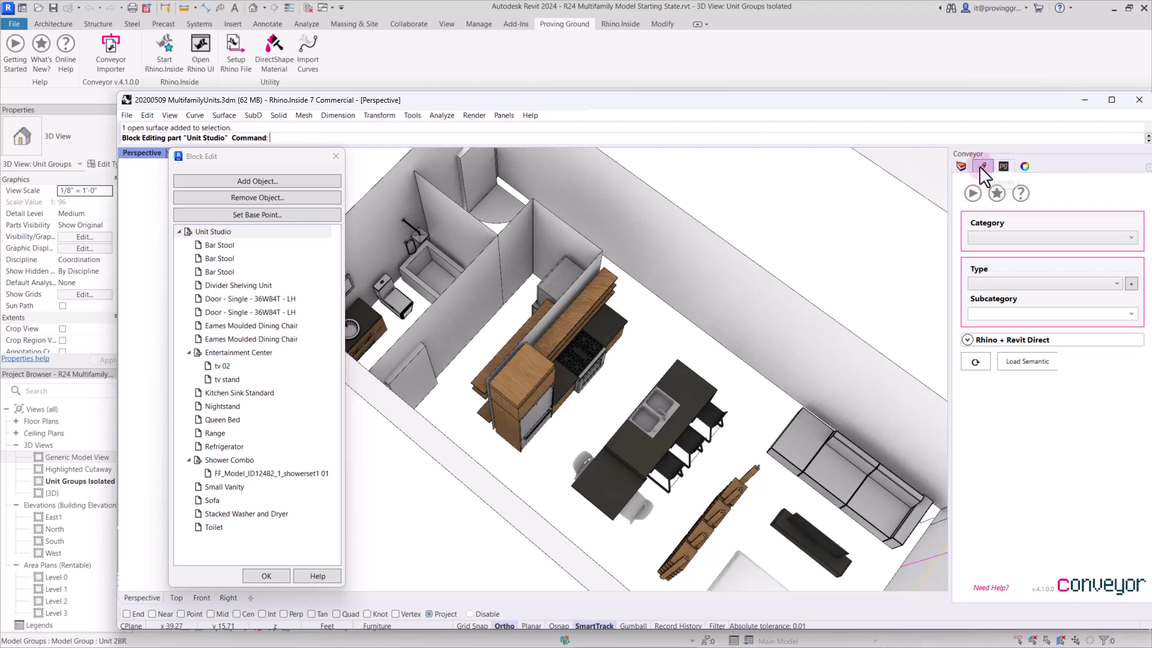
{"action": "left_click", "coordinate": [980, 166]}
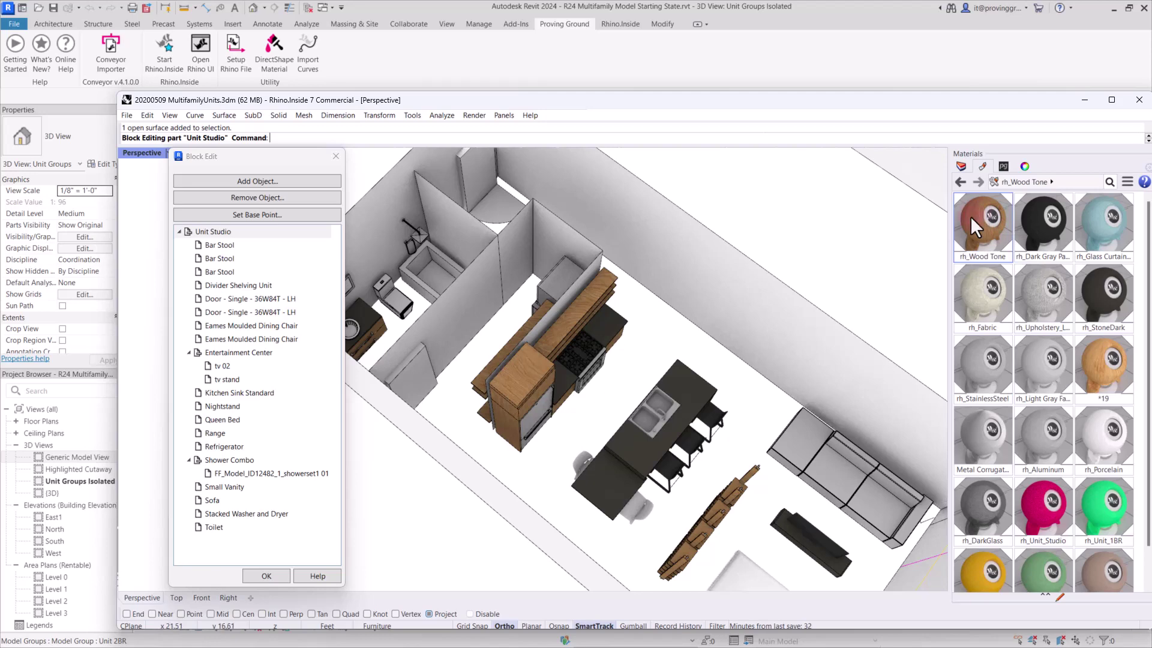
{"action": "right_click_drag", "start_coordinate": [823, 350], "coordinate": [744, 377]}
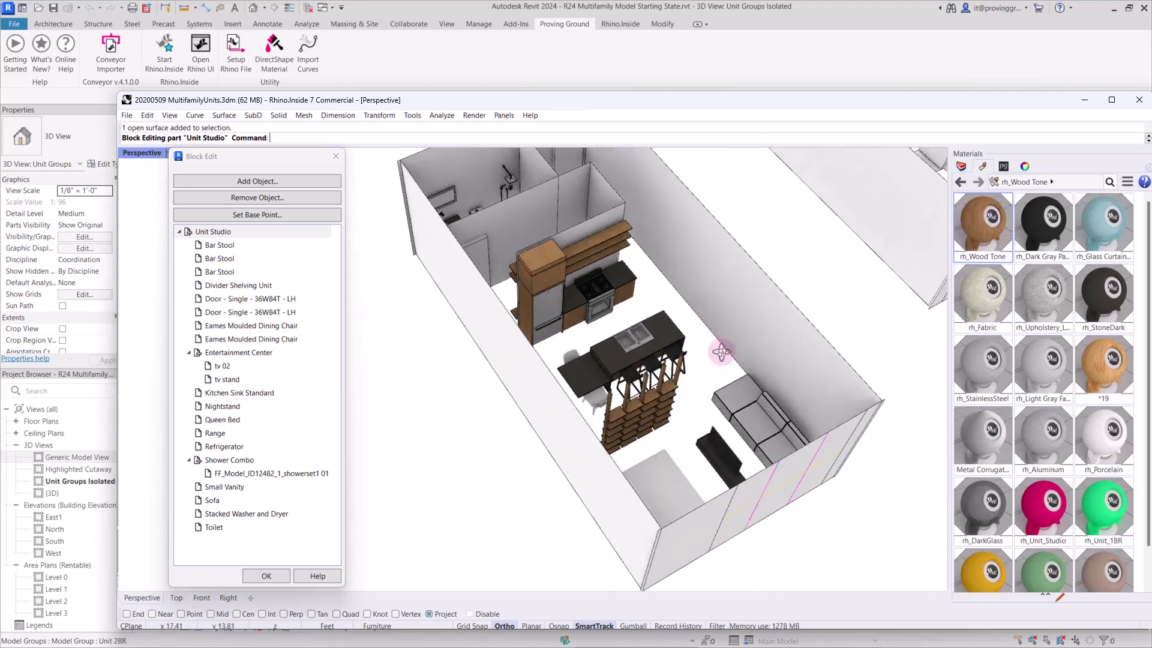
{"action": "right_click_drag", "start_coordinate": [722, 353], "coordinate": [676, 349]}
{"action": "scroll", "coordinate": [584, 243], "scroll_direction": "up", "scroll_amount": 5}
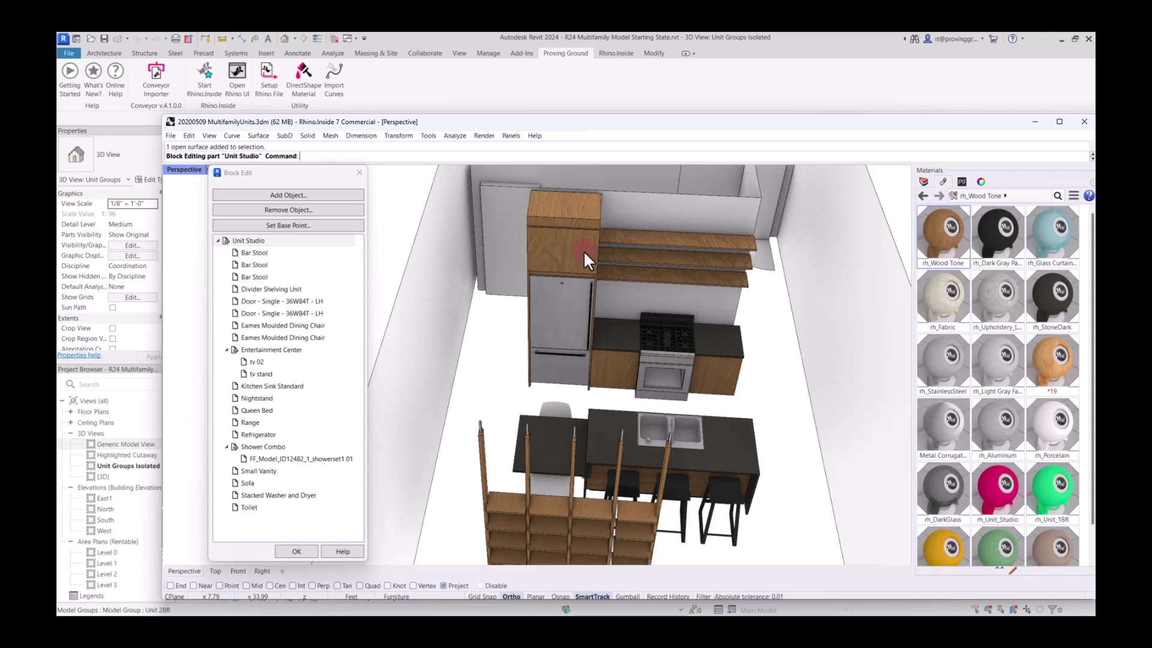
{"action": "left_click", "coordinate": [700, 282]}
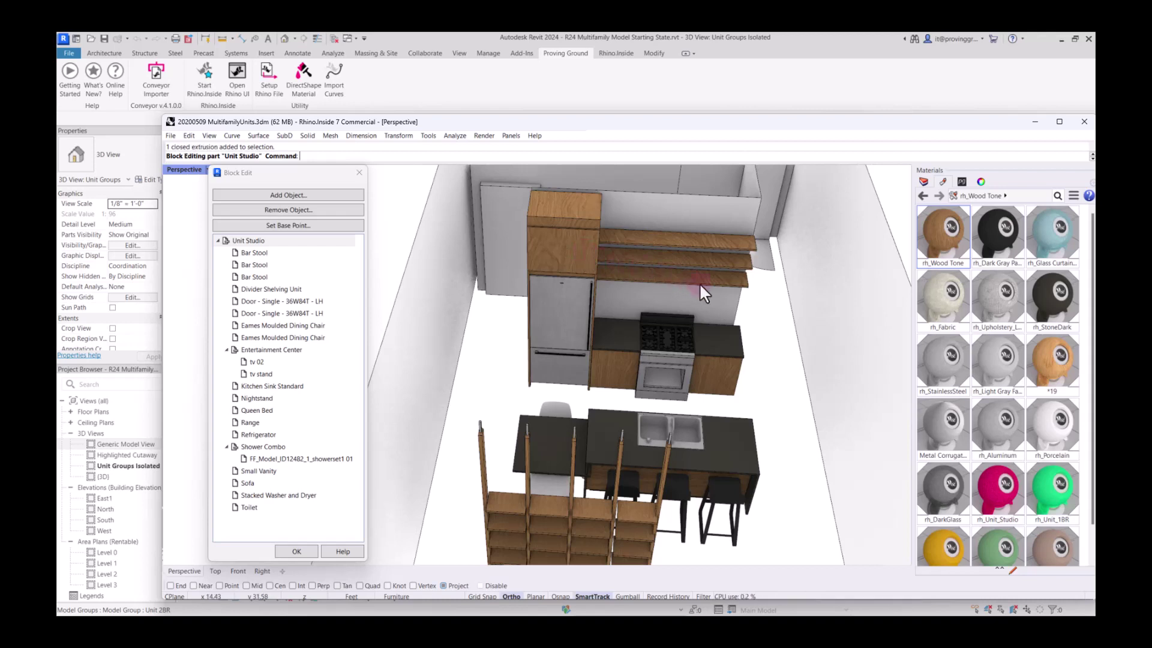